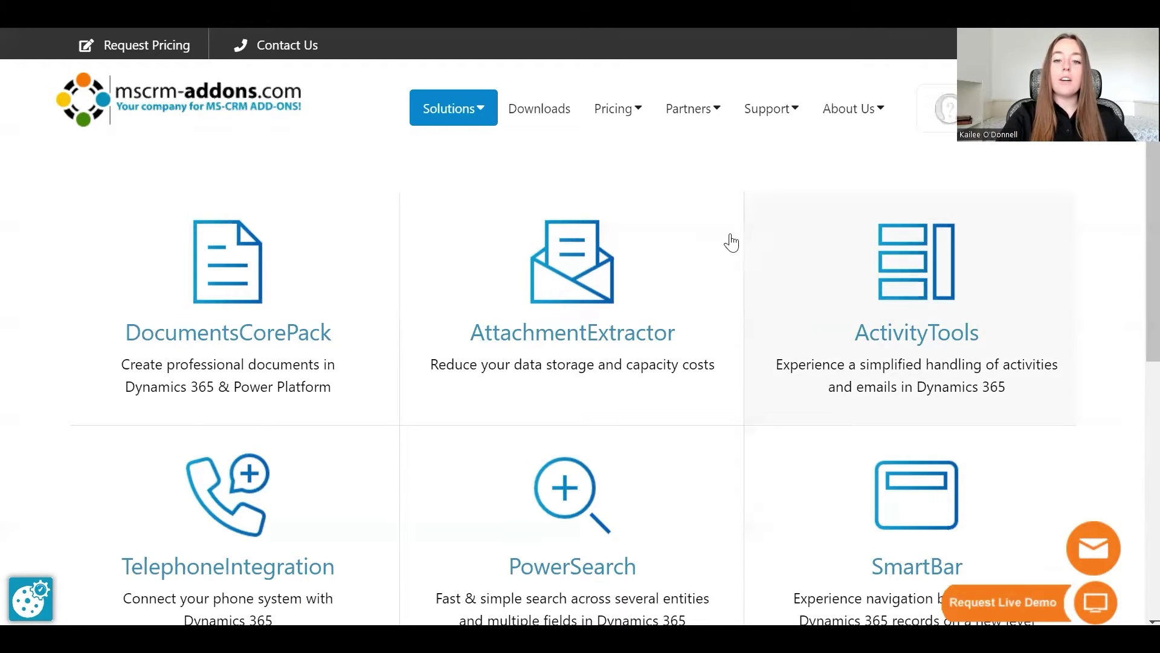
View the AttachmentExtractor product page, then go back to the Online Service Configuration list.
click(612, 305)
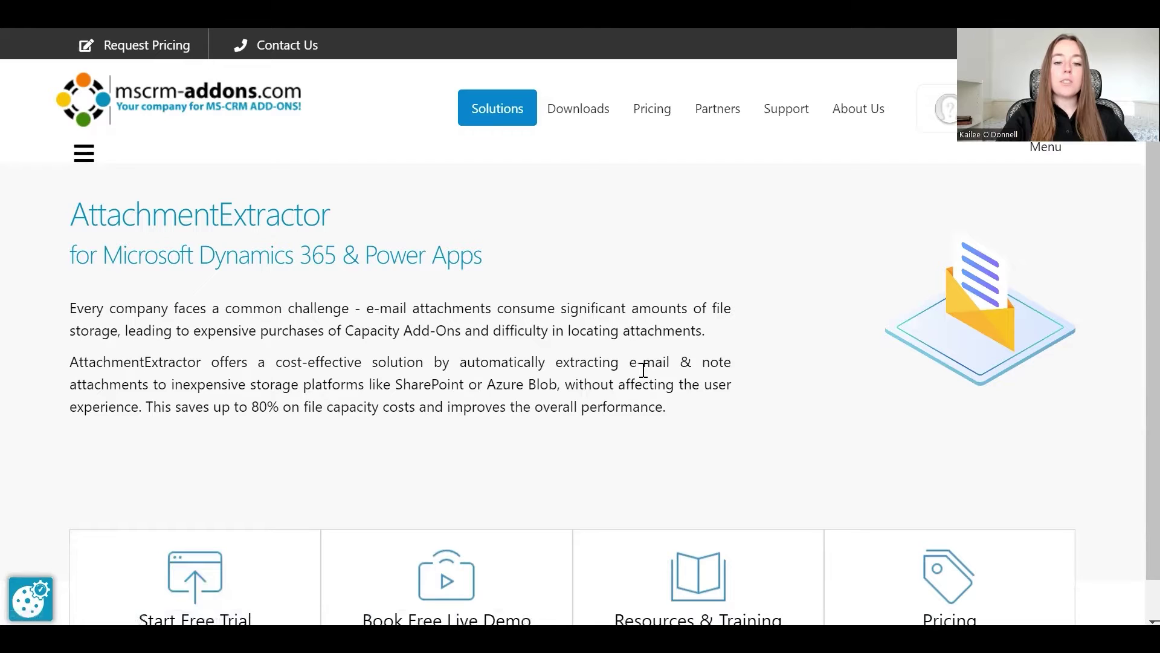
key(alt+Left)
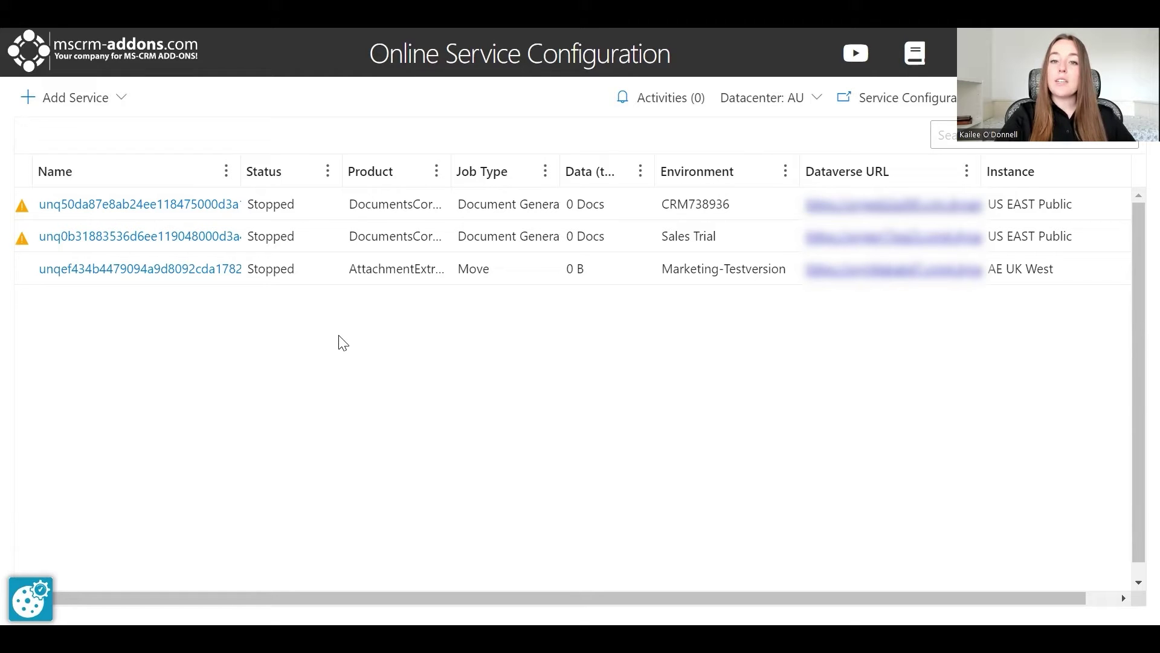
Add a new AttachmentExtractor service from Add Service, keeping Office365 as the connection type.
click(96, 110)
click(114, 165)
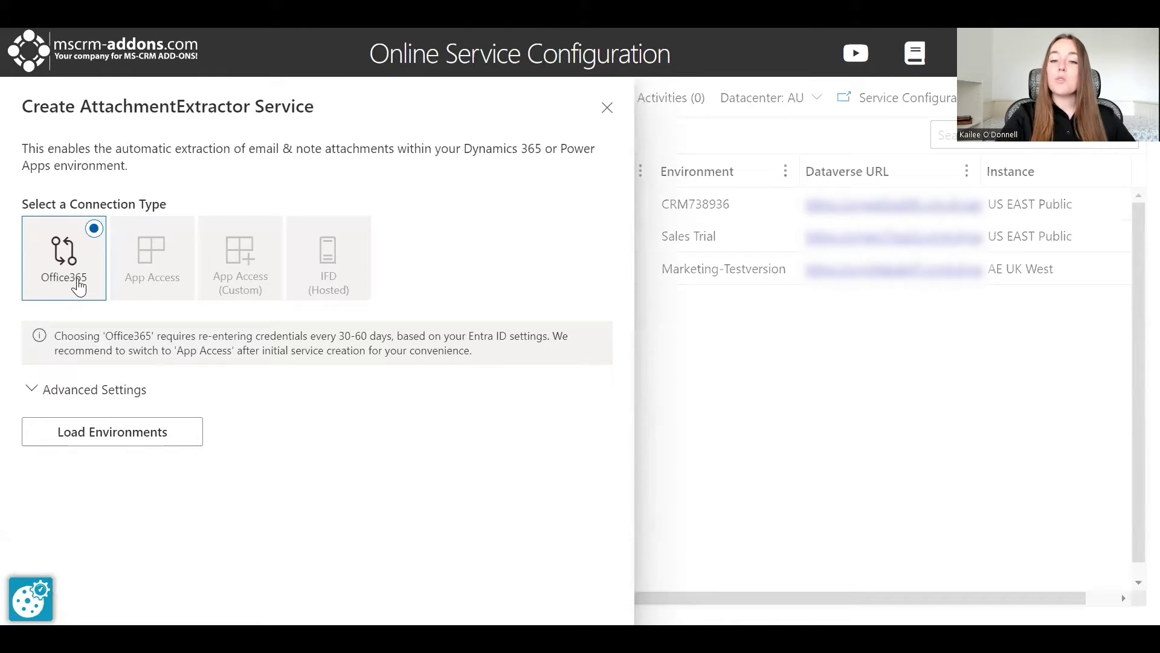
Load environments through the Microsoft sign-in and scroll the Available Environments list to Sales Trial.
click(112, 440)
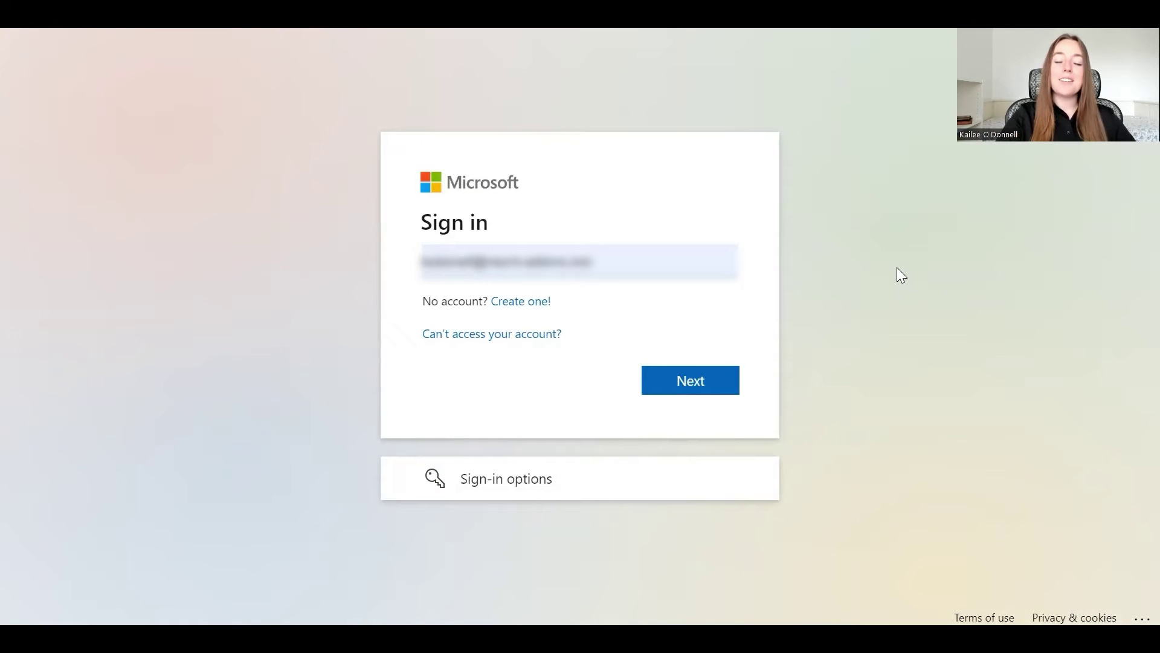
click(720, 387)
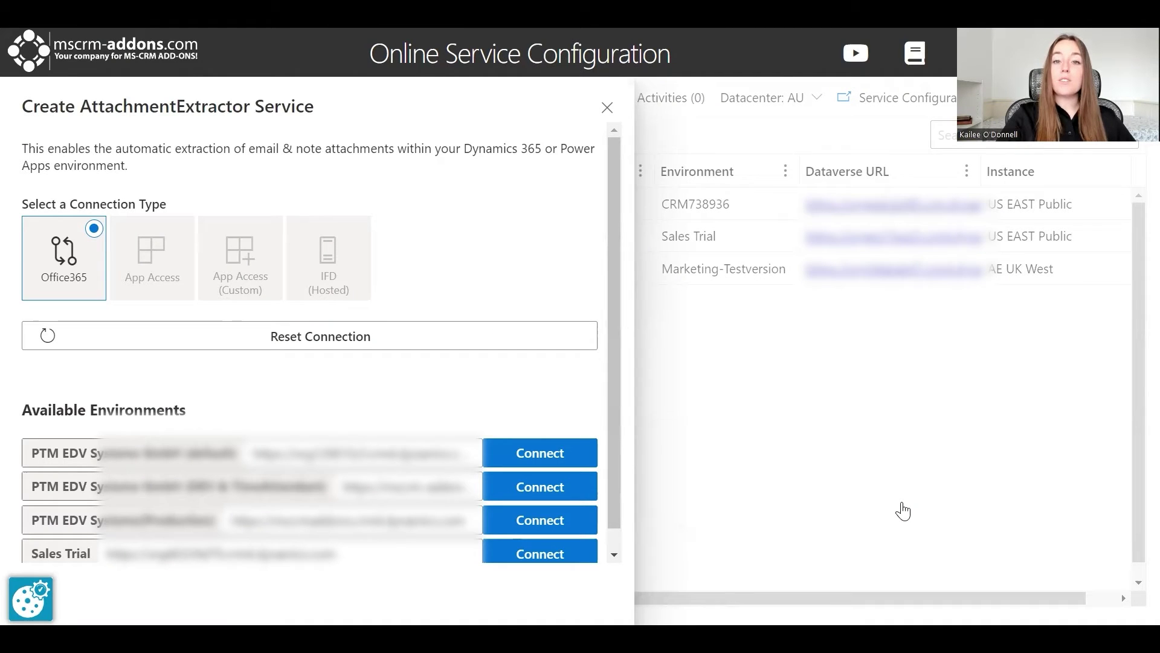
scroll(607, 412, down, 1)
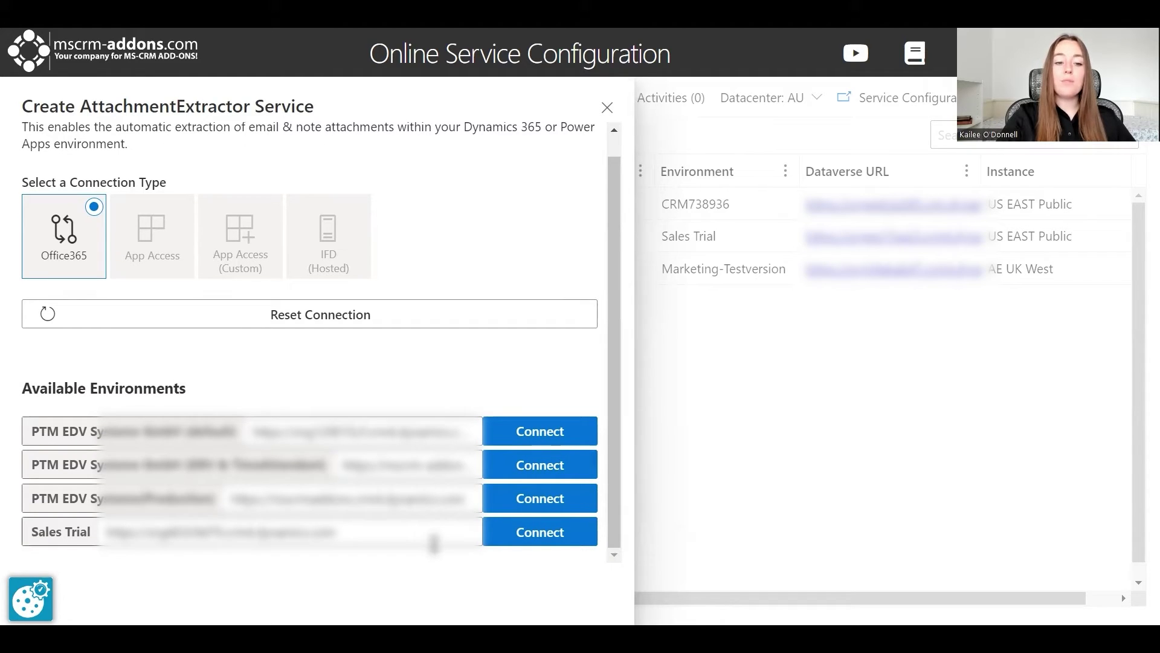
mouse_move(434, 544)
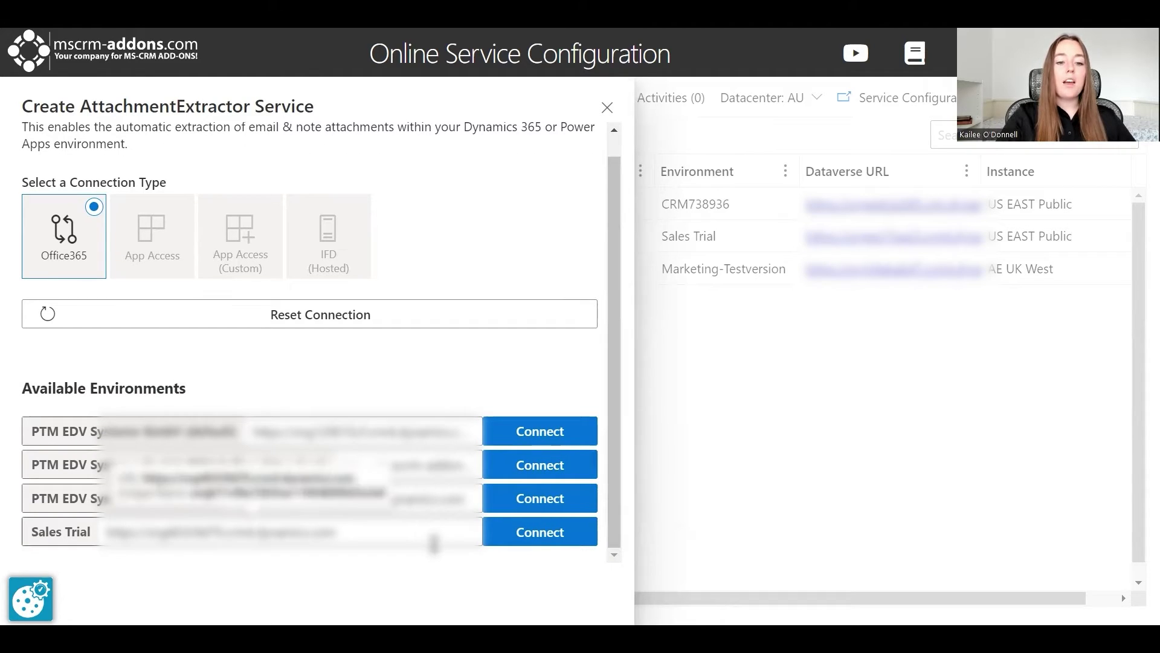
Connect the service to Sales Trial, keeping Attachments mode and SharePoint as the storage system.
click(544, 533)
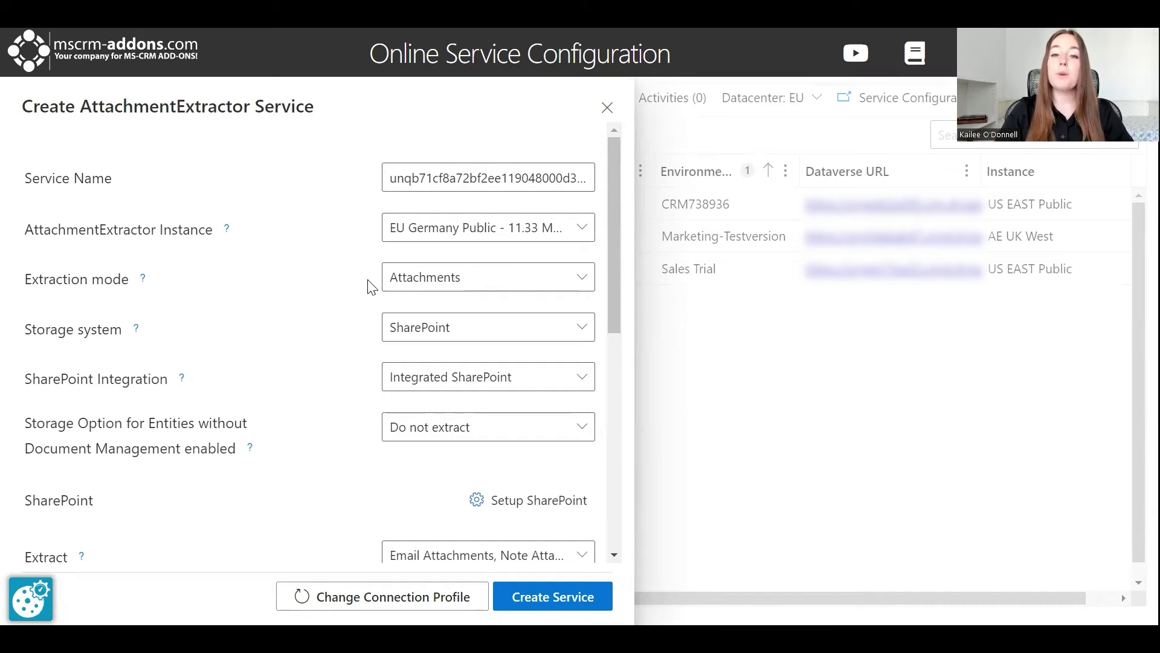
click(389, 274)
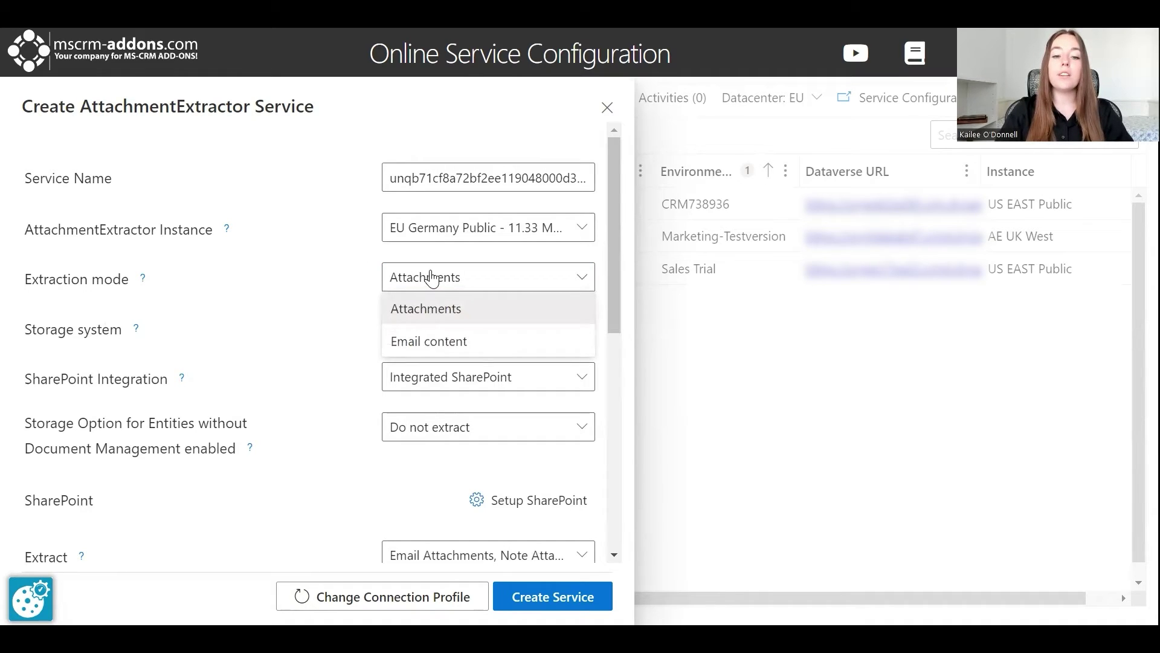
click(389, 274)
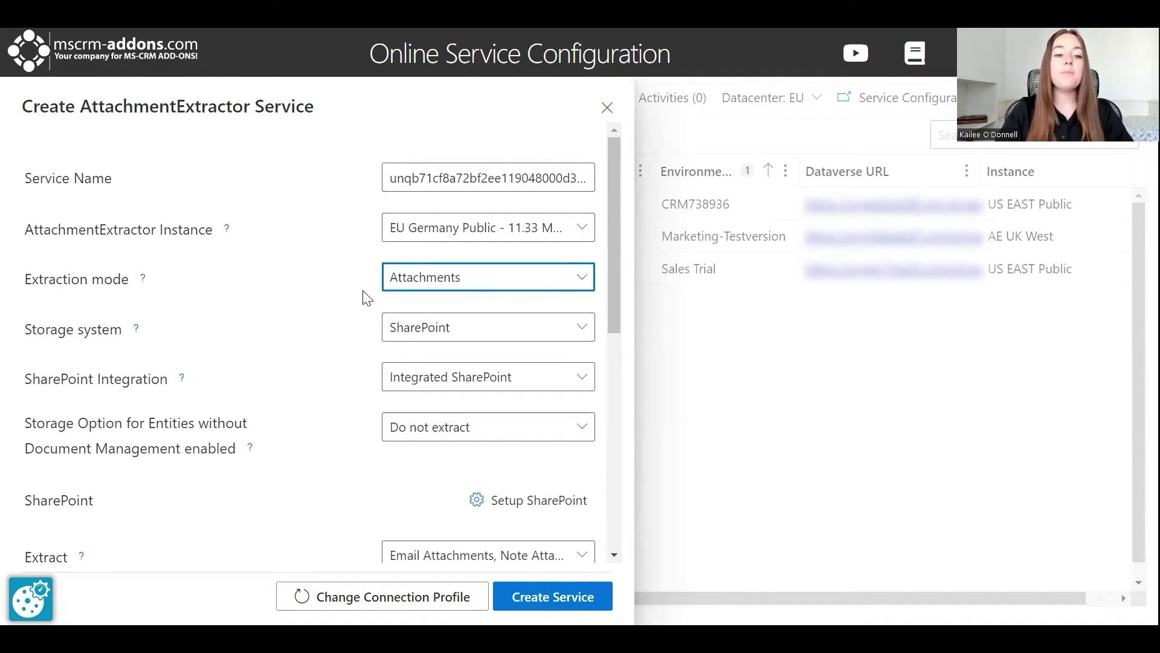
click(483, 330)
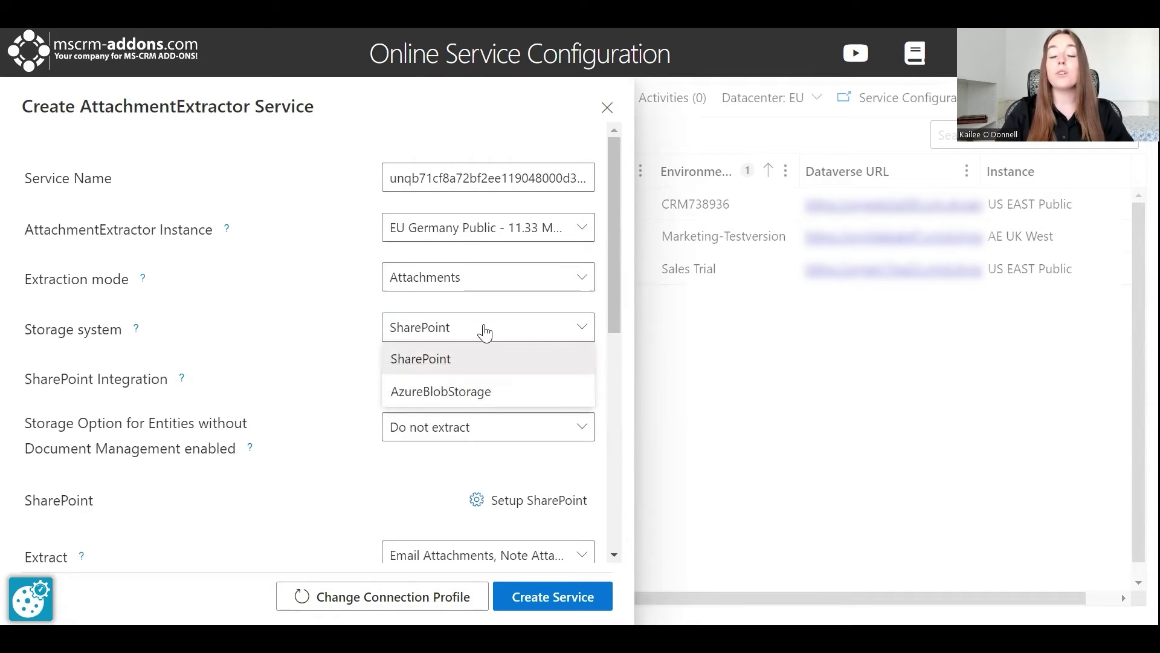
right_click(481, 332)
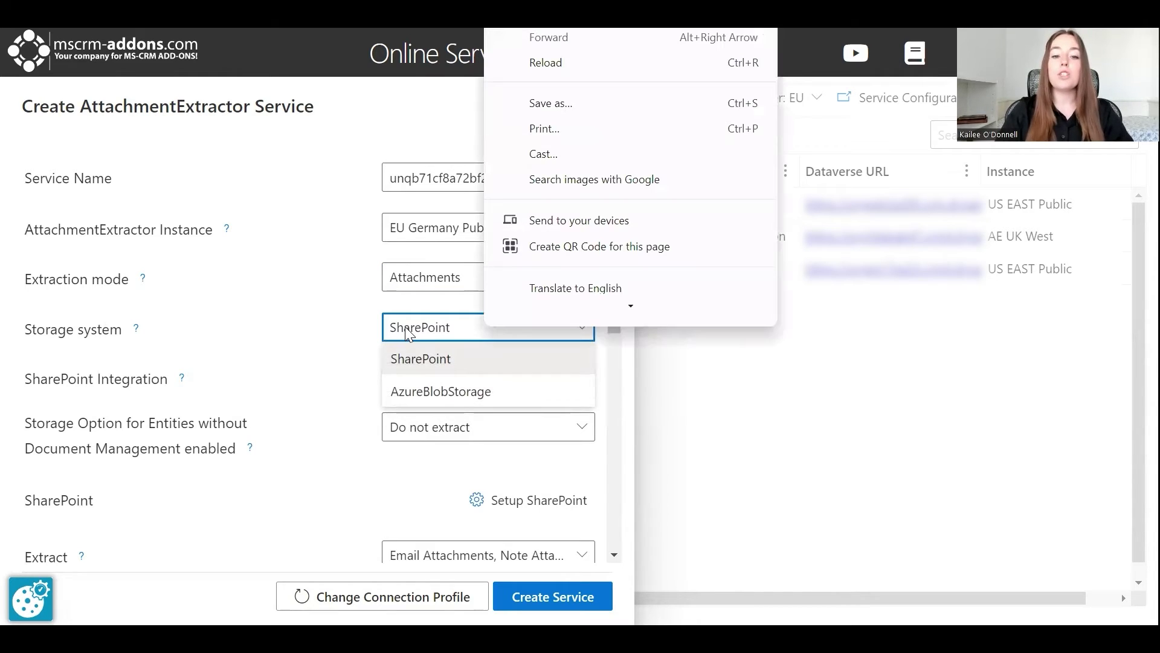
click(401, 332)
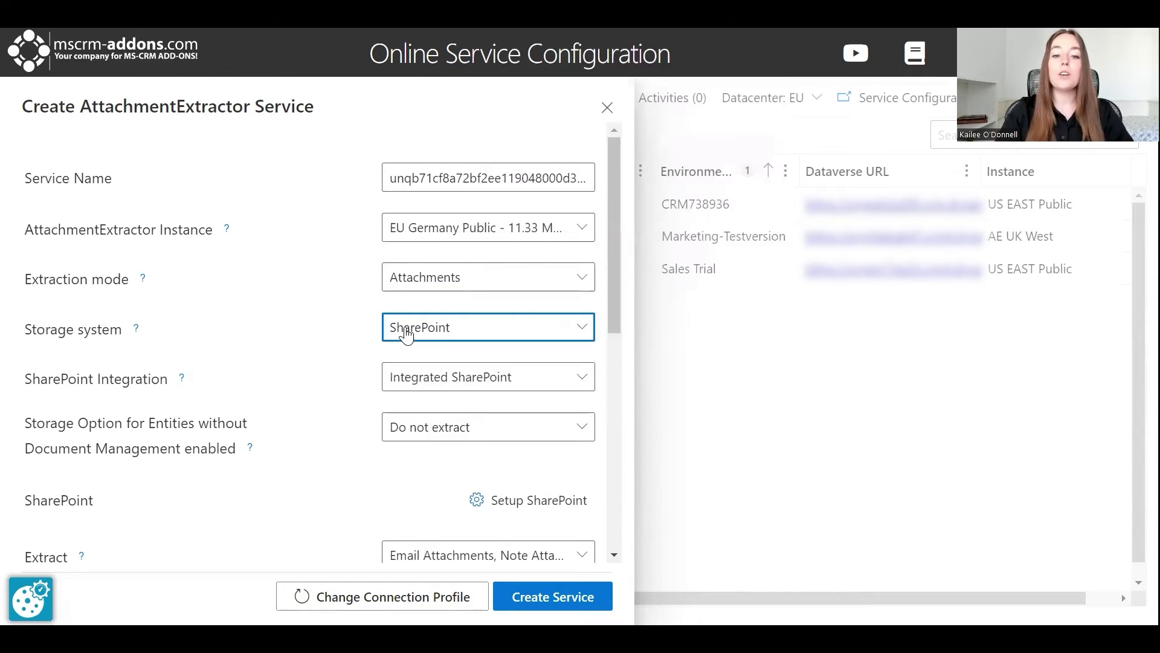
Set Integrated SharePoint integration and Do not extract for entities without document management.
click(349, 379)
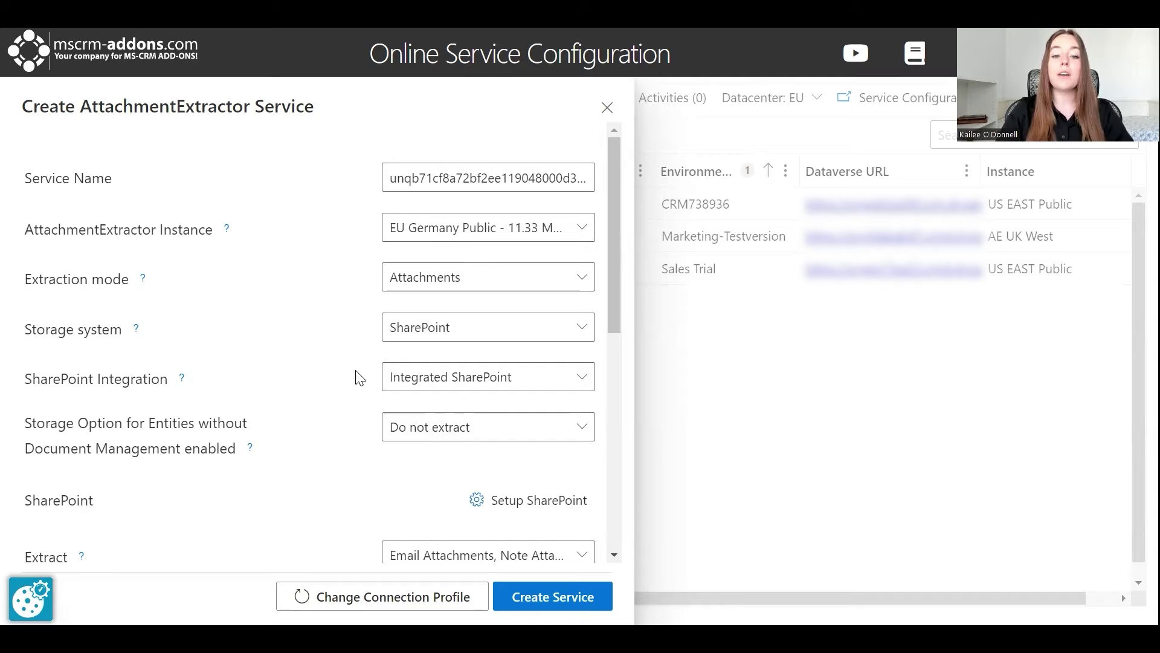
click(404, 382)
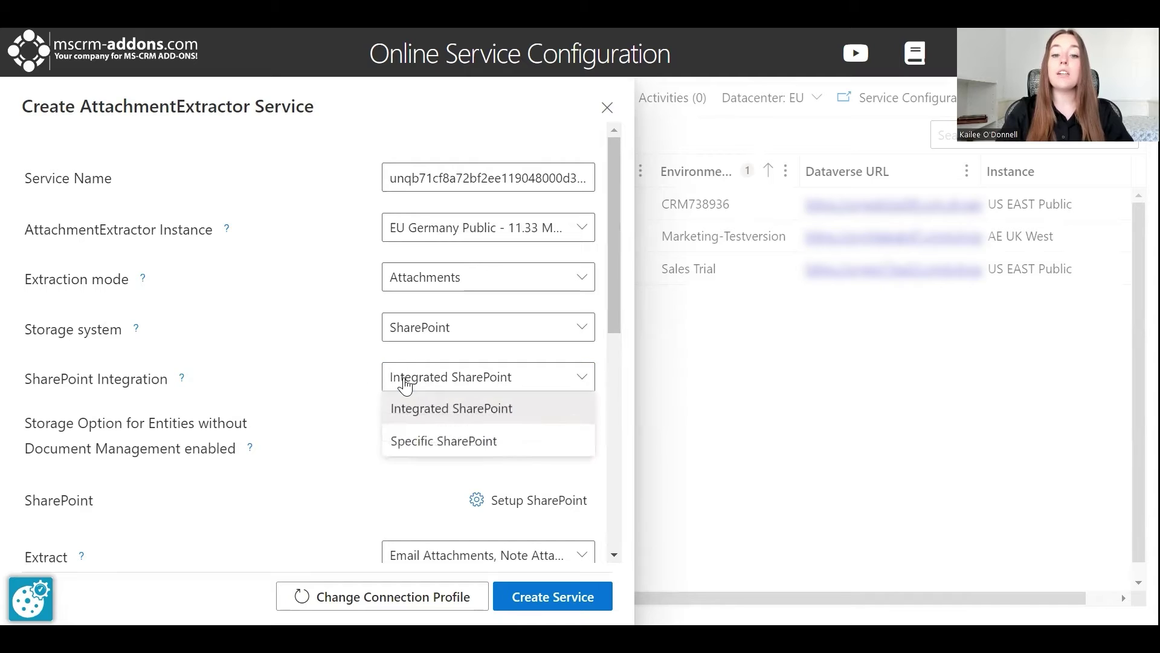
click(340, 407)
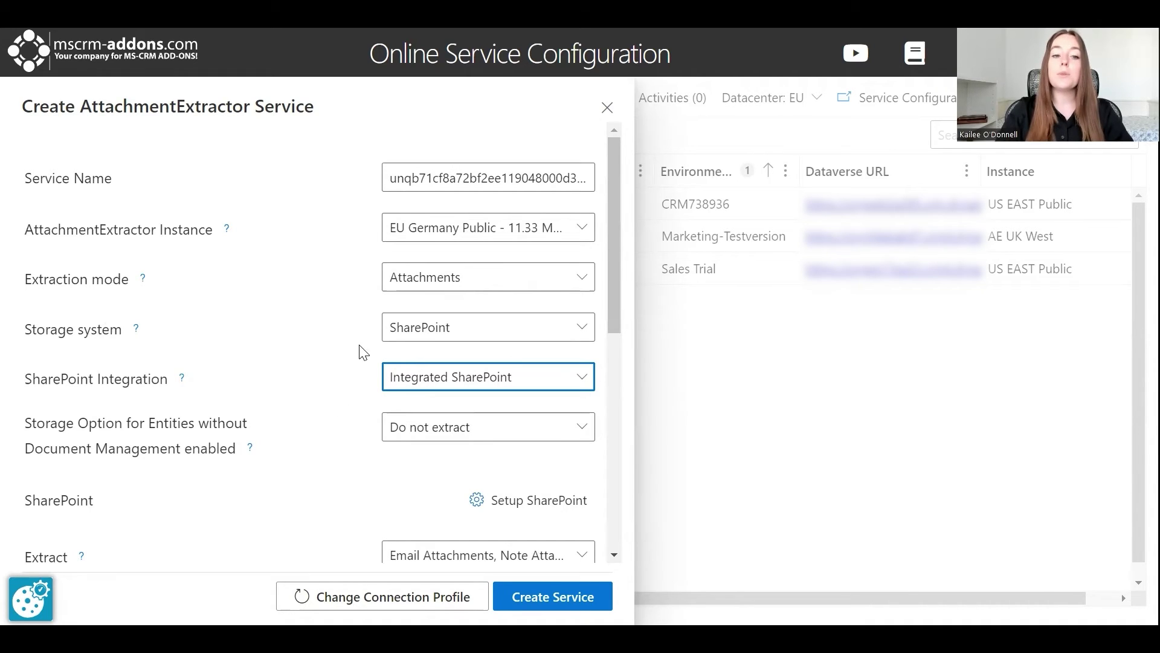
click(324, 449)
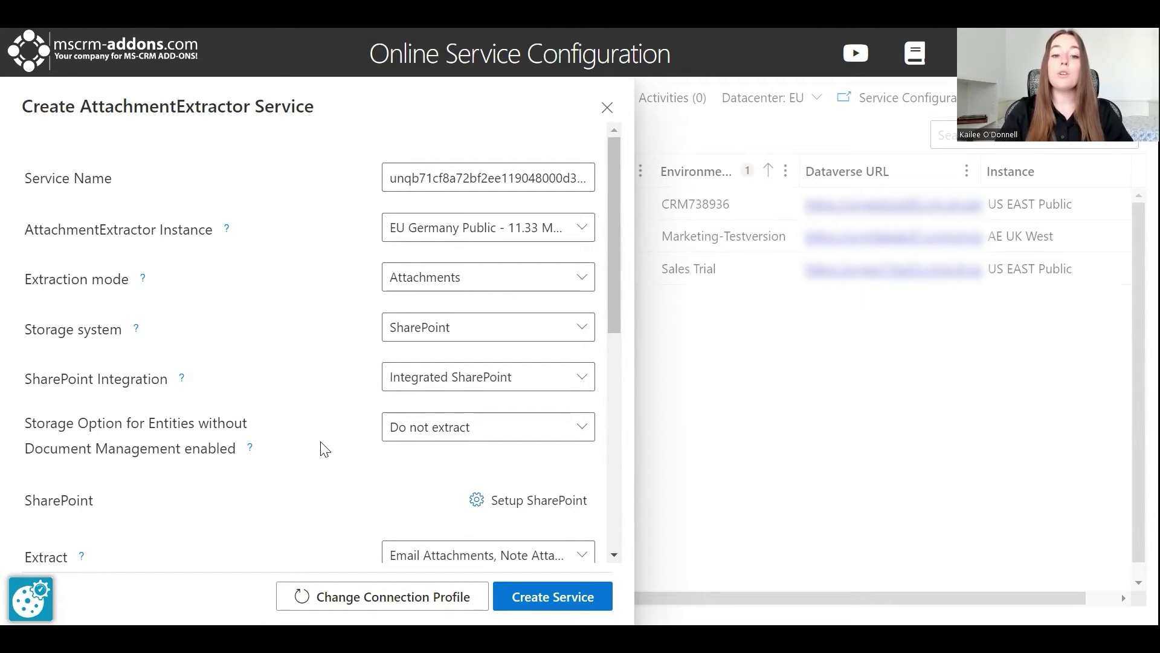
click(406, 441)
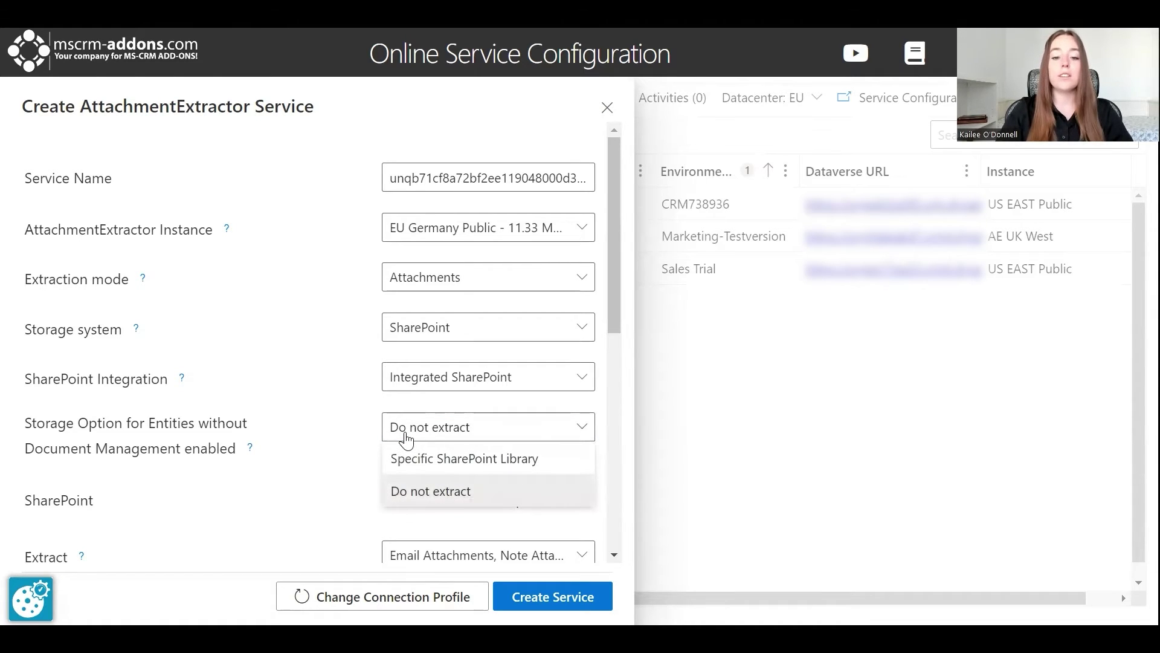
click(405, 441)
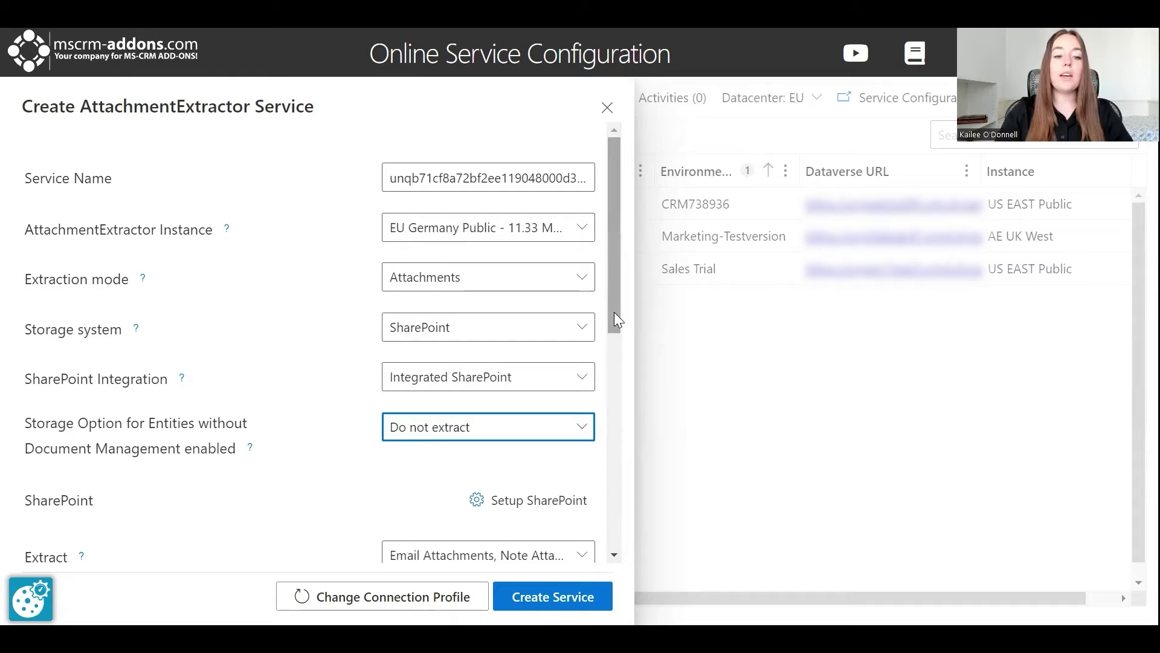
drag(615, 312, 614, 351)
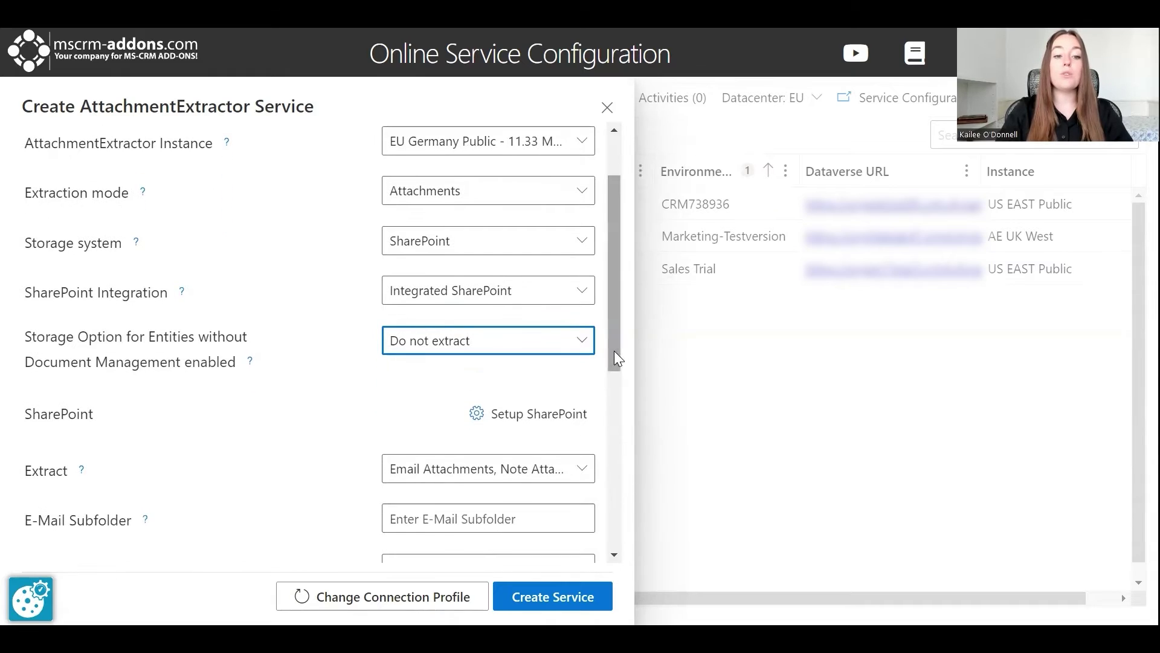
Set up the SharePoint connection with Office 365, signing in with the Microsoft account and password.
click(537, 417)
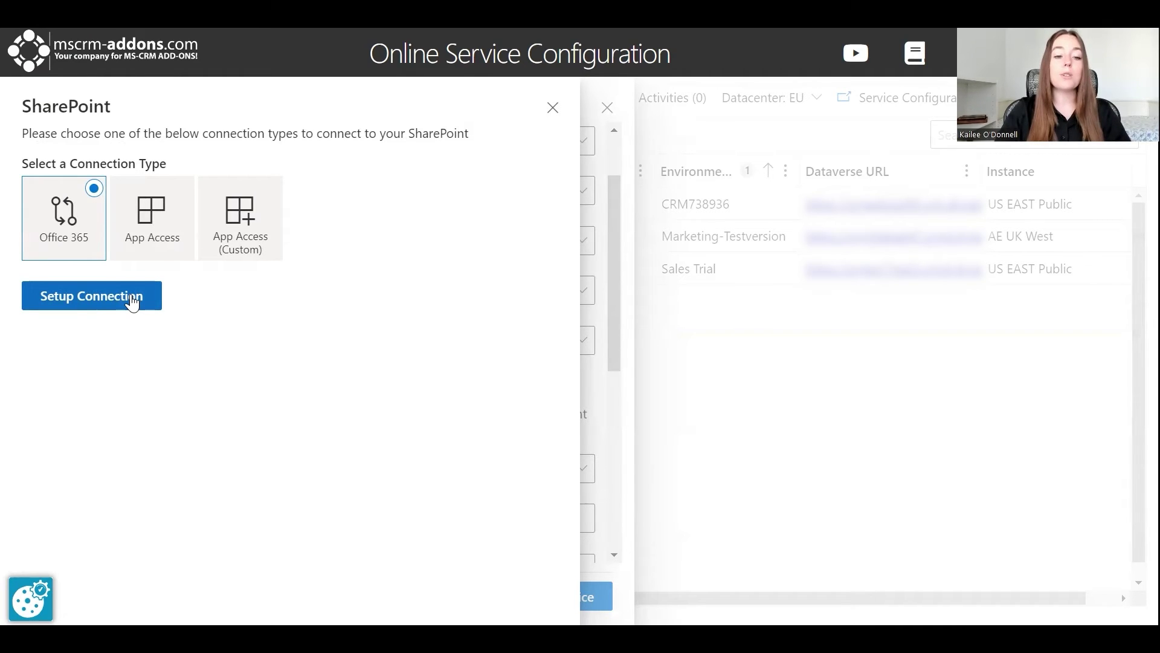
click(90, 304)
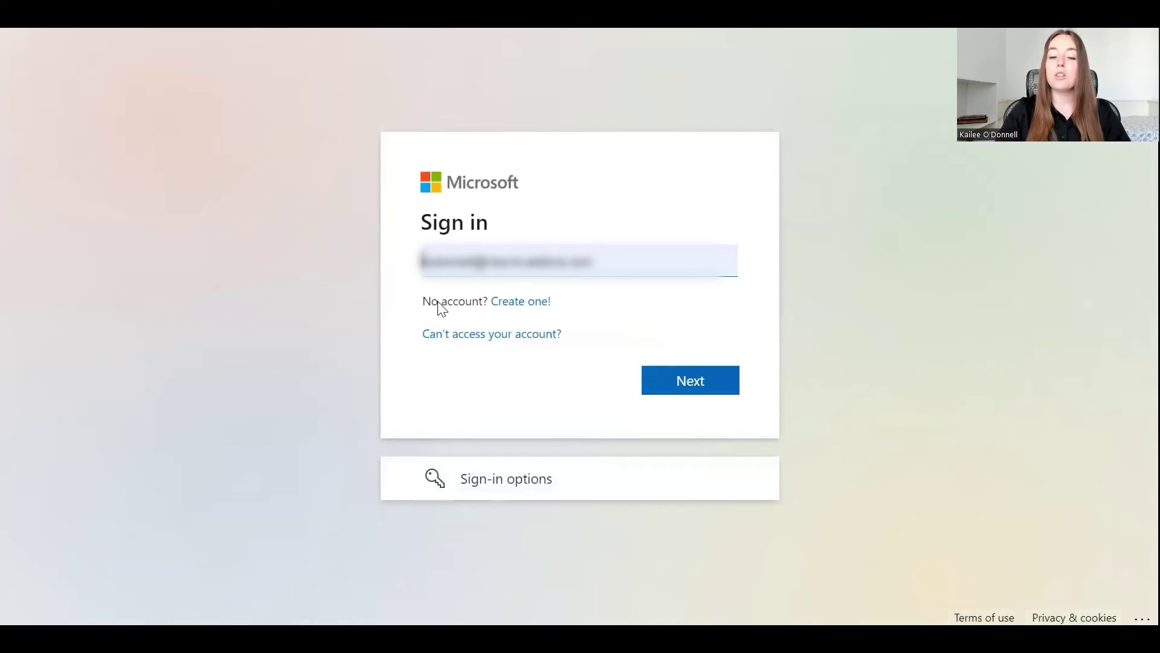
click(697, 379)
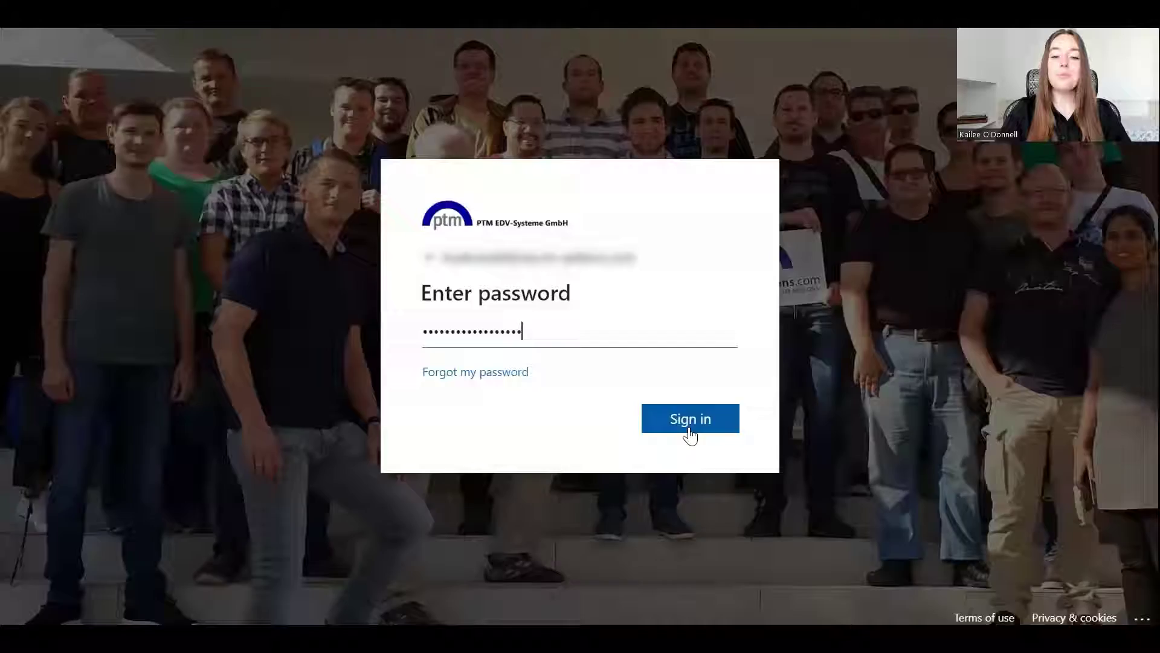
click(689, 428)
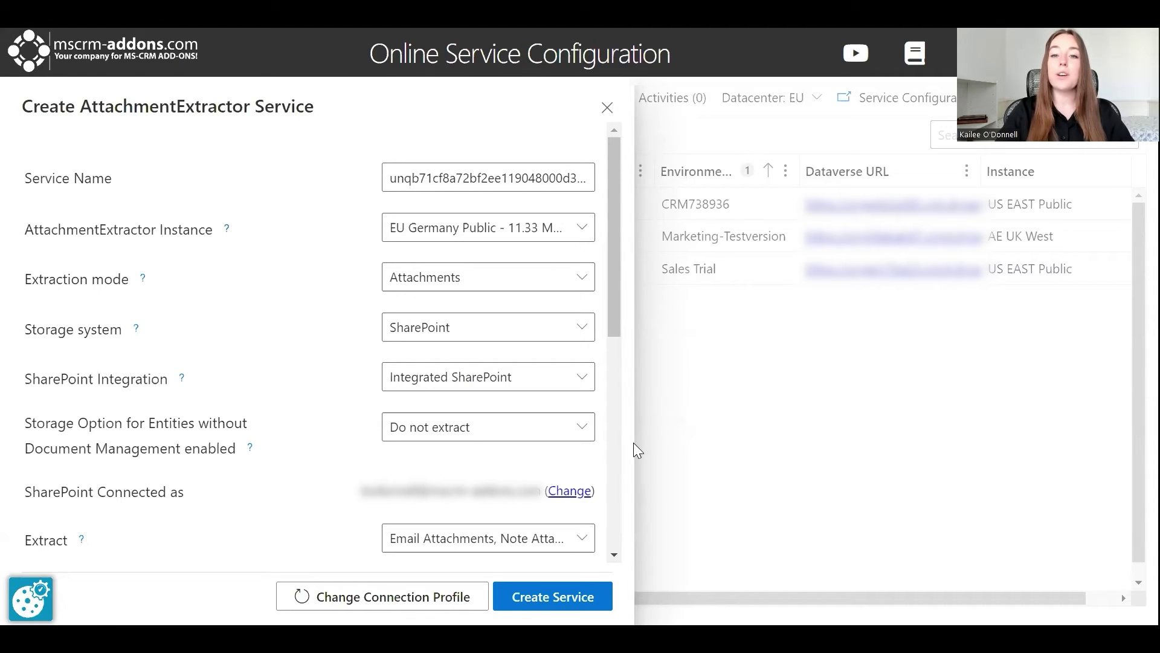
drag(613, 304, 611, 479)
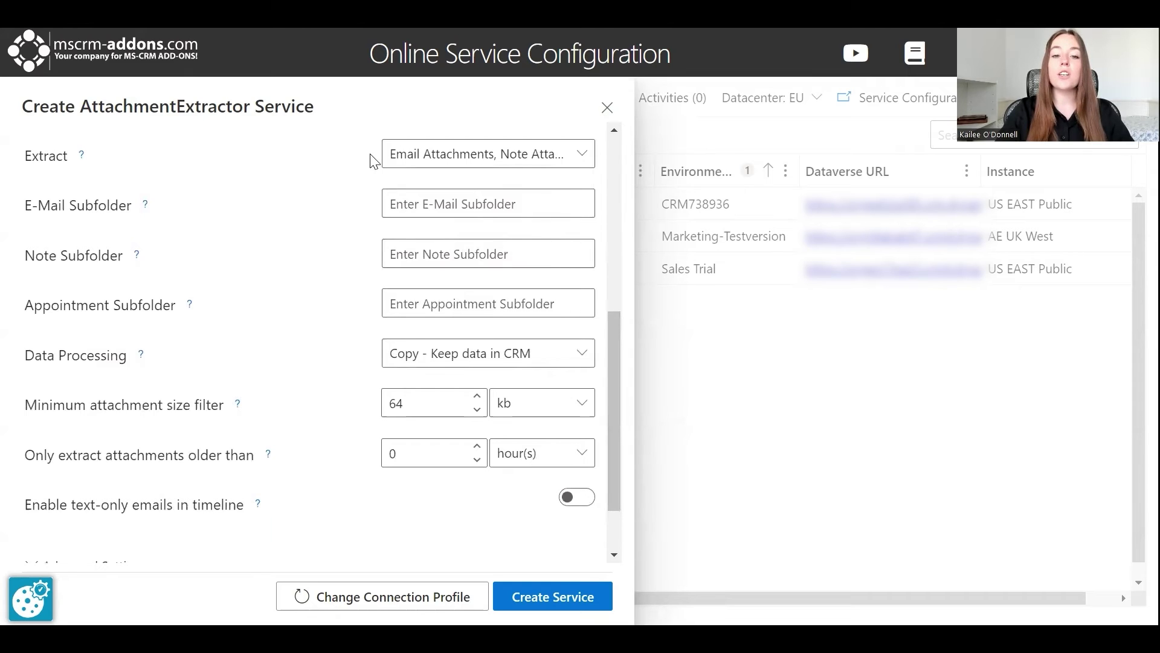
click(401, 161)
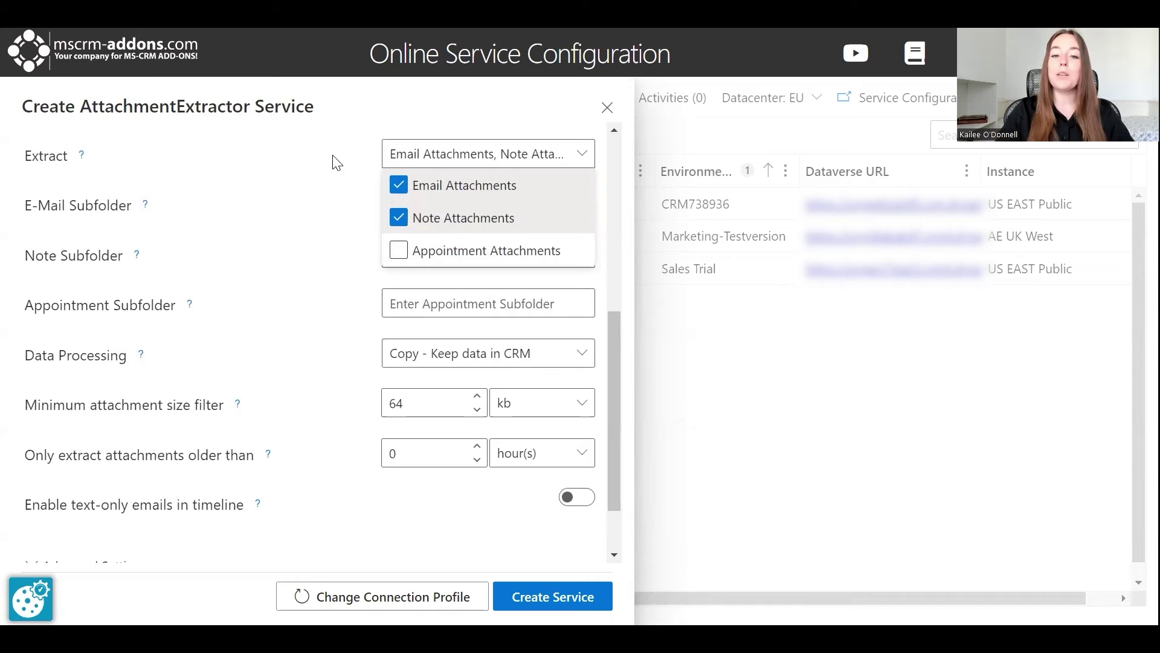
click(435, 154)
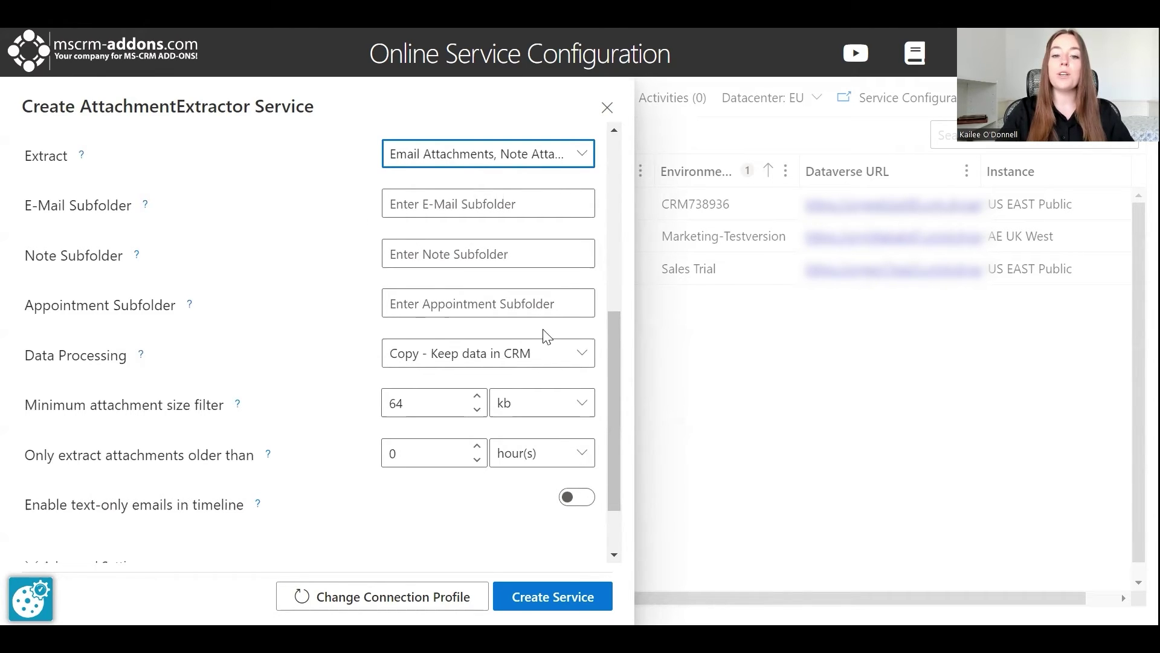
drag(618, 351, 617, 405)
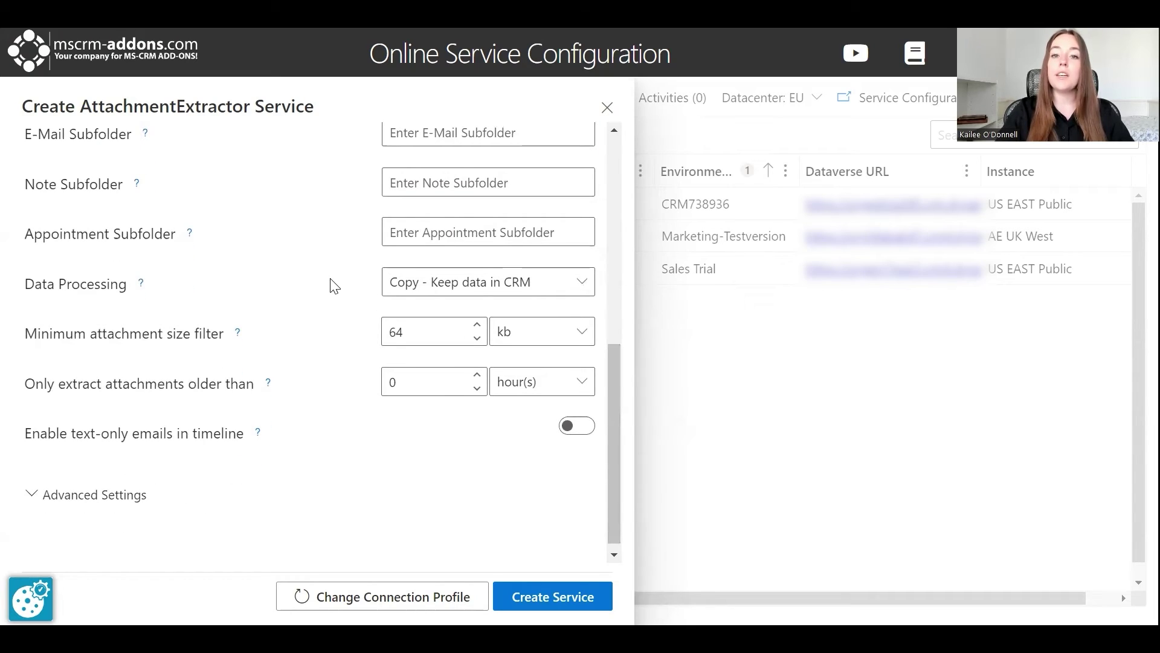
click(402, 282)
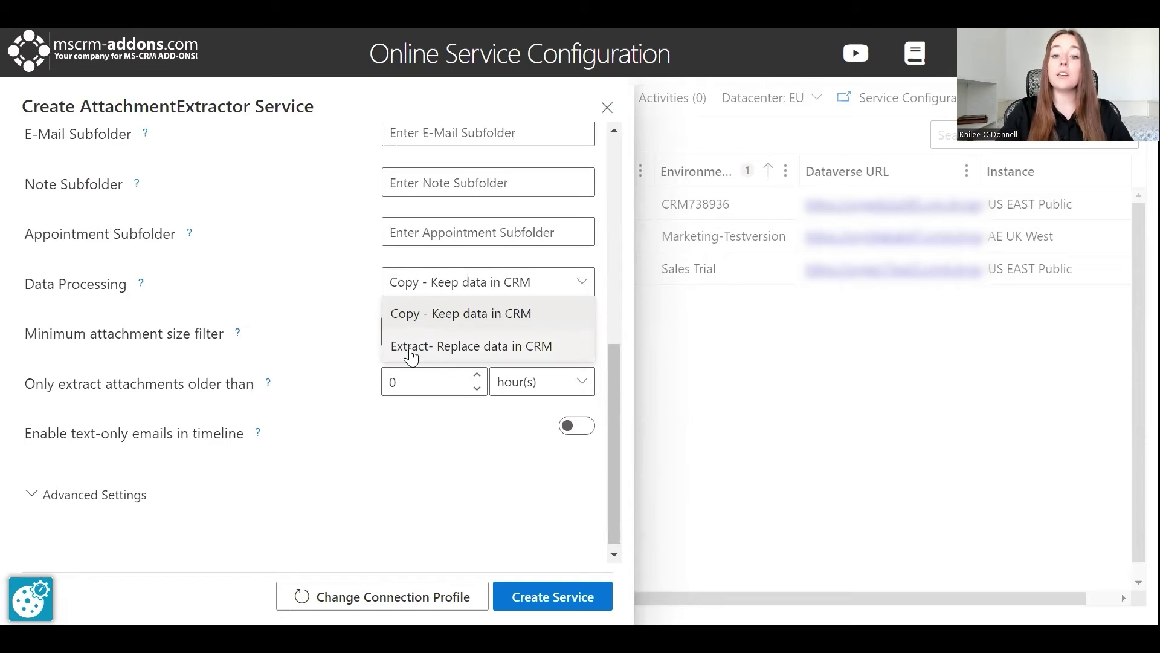
click(310, 305)
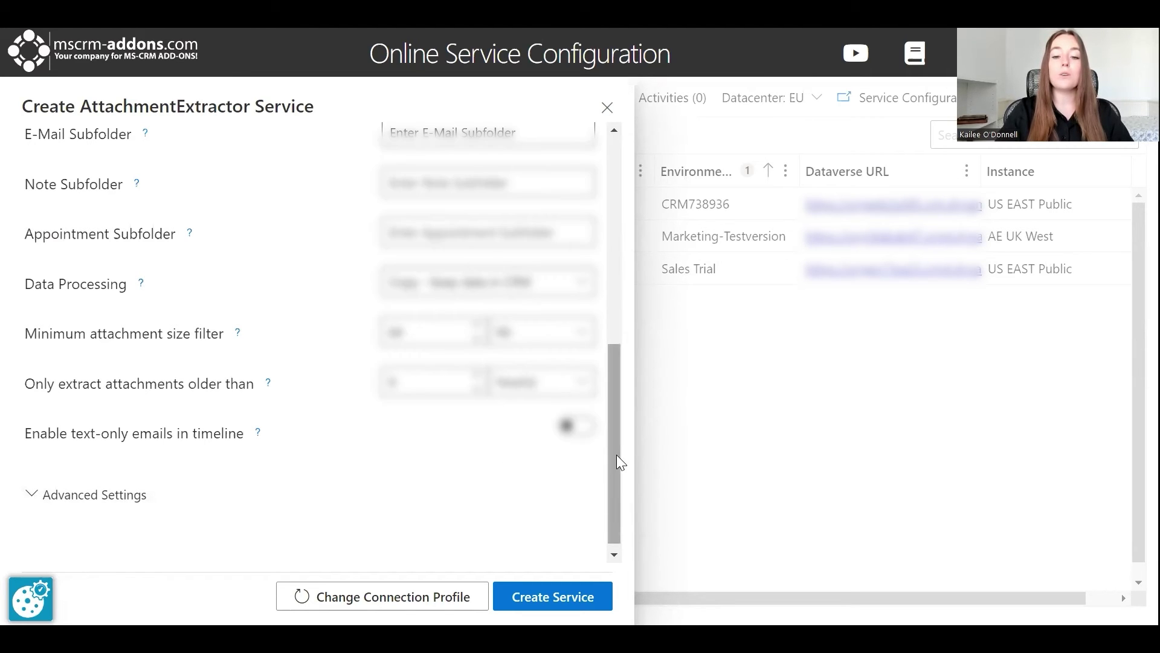
Scroll the Create AttachmentExtractor Service form back up to the Create Service button.
scroll(616, 455, up, 10)
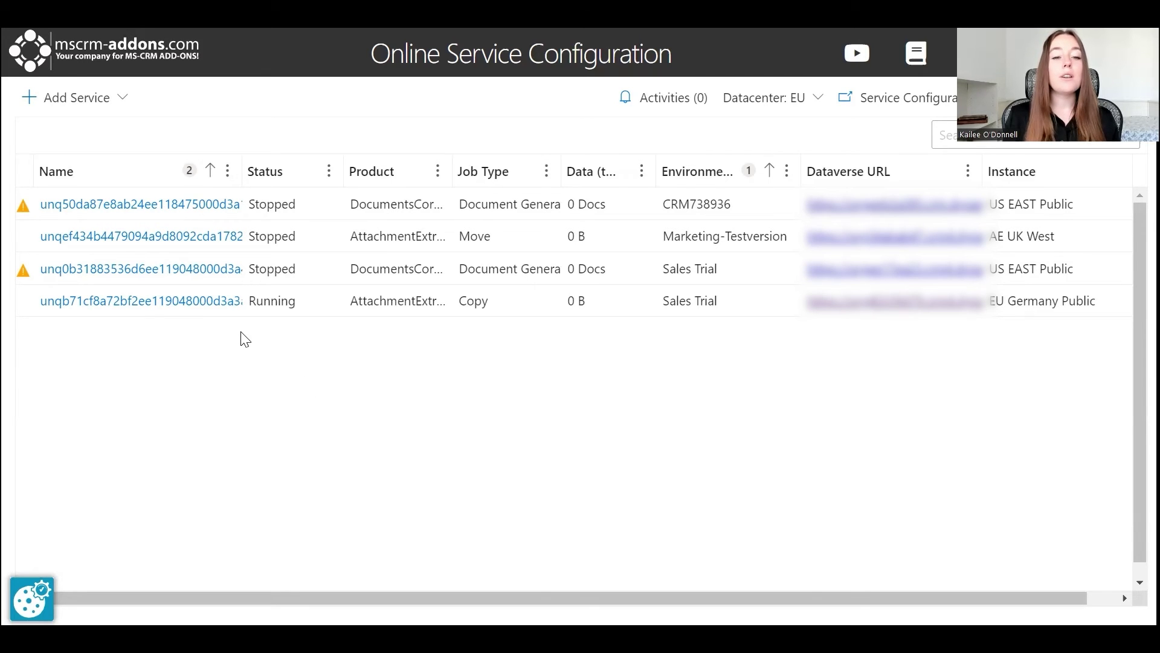
click(150, 305)
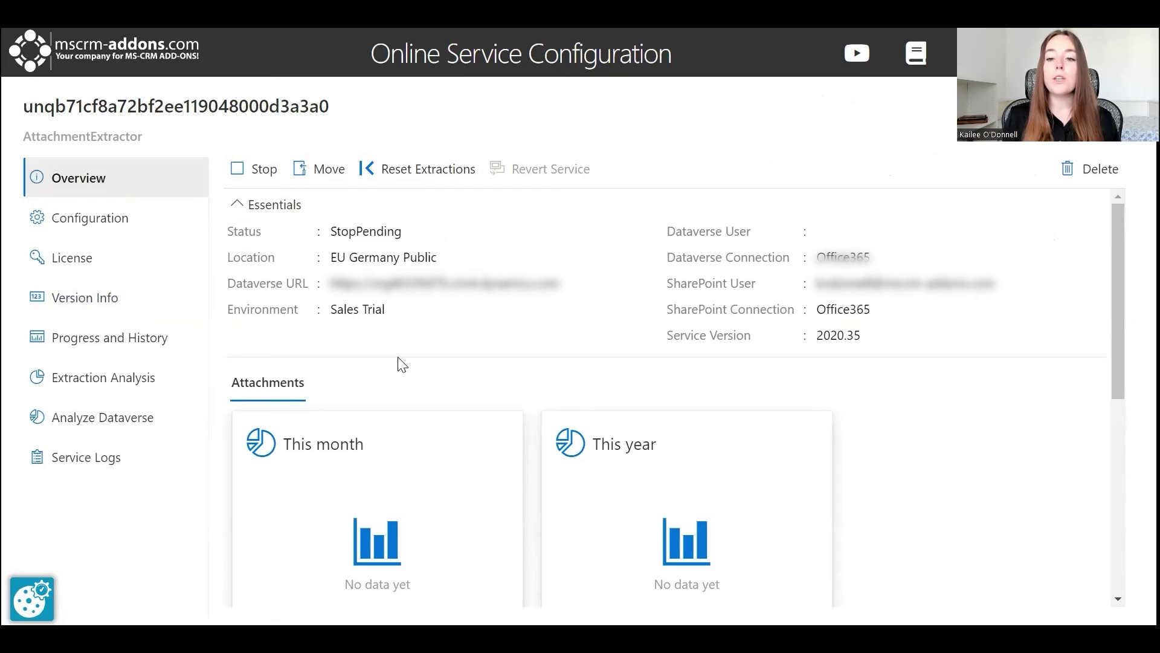
click(130, 233)
click(128, 270)
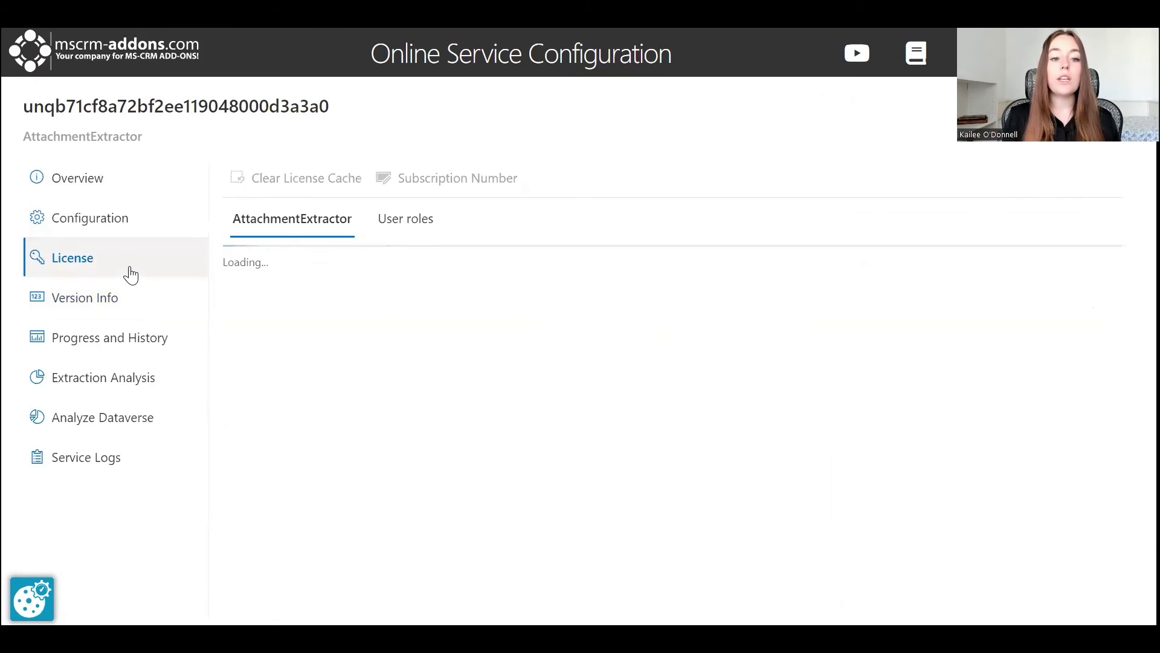